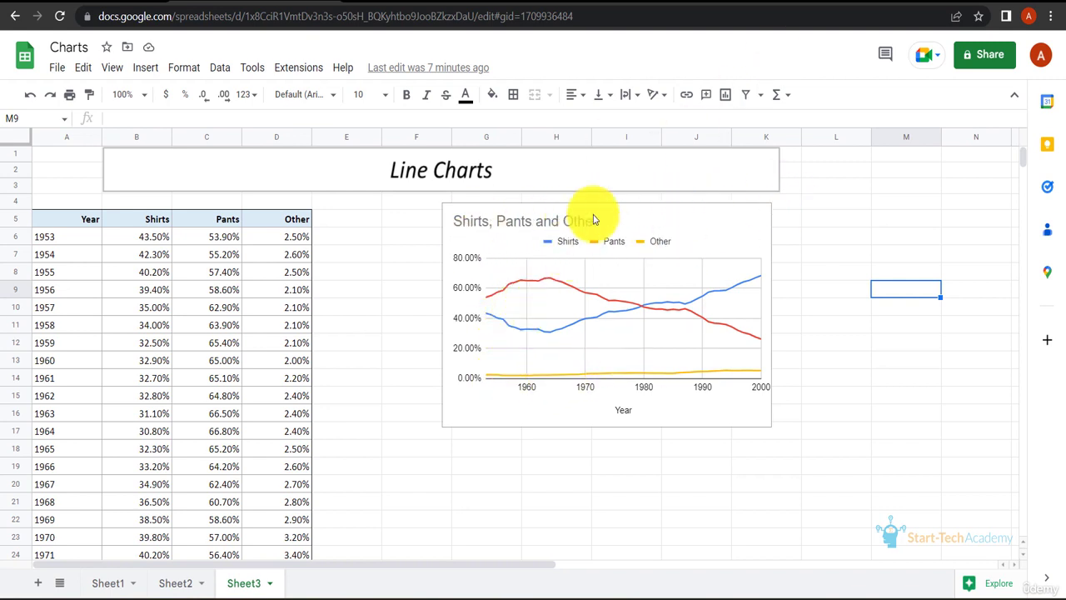
# Step: Delete the existing Shirts, Pants and Other line chart from Sheet3
pyautogui.click(757, 213)
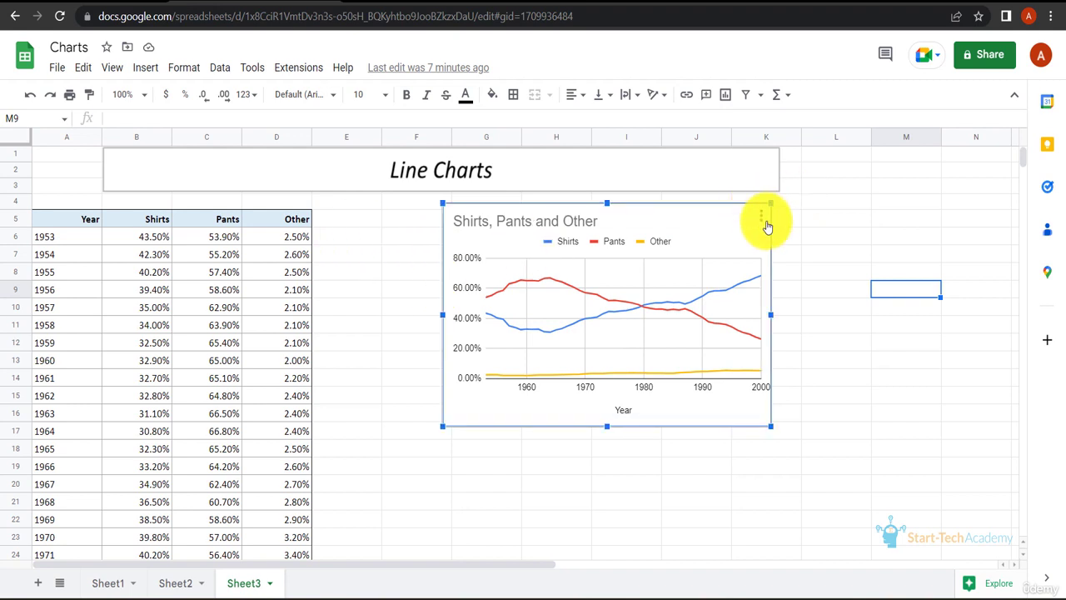
pyautogui.click(761, 215)
pyautogui.click(774, 262)
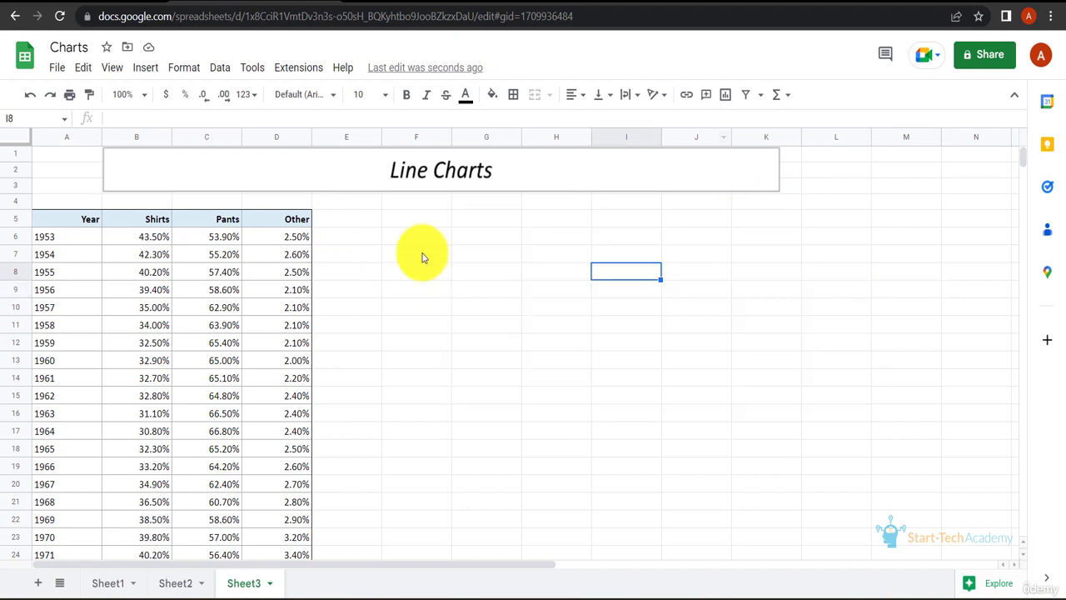
# Step: Insert a new chart on the sheet and set its type to Line chart
pyautogui.click(145, 68)
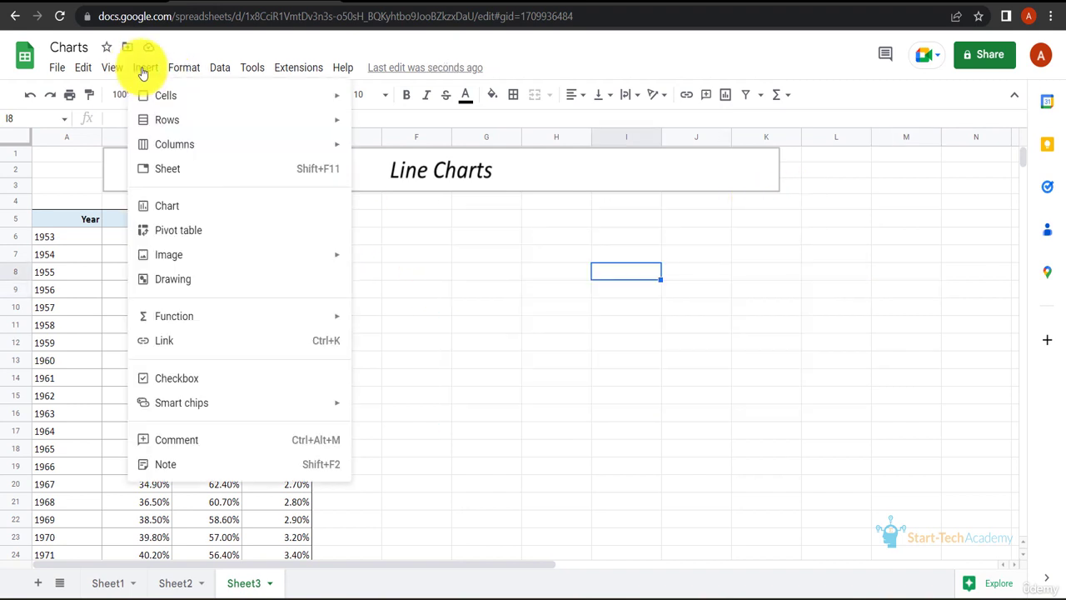
pyautogui.click(227, 208)
pyautogui.click(881, 205)
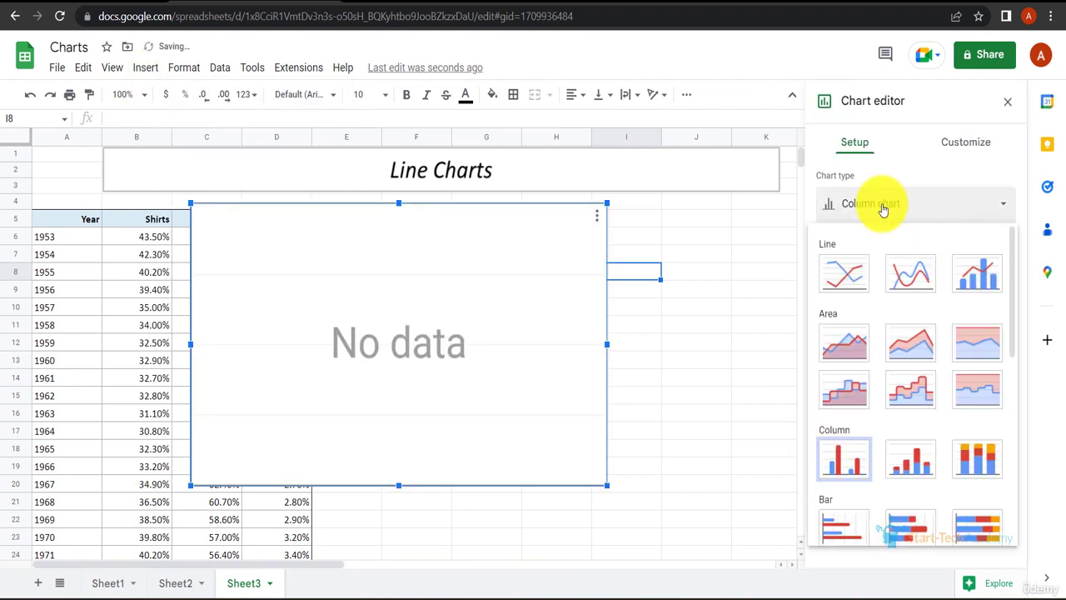
pyautogui.click(853, 277)
# Step: Add the Year column, range A5:A53, to the chart's data
pyautogui.click(861, 327)
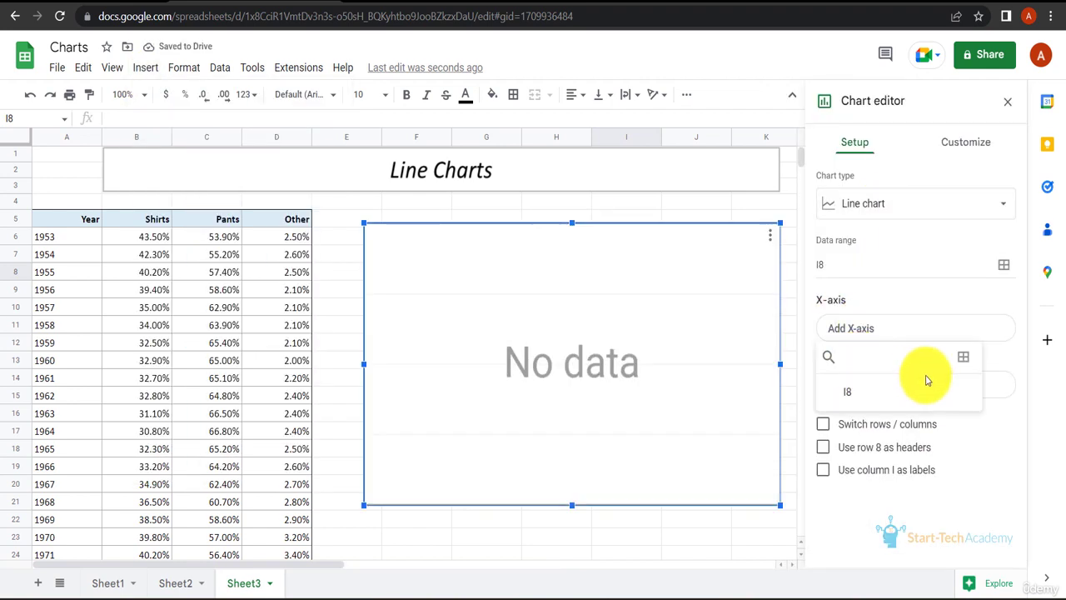
pyautogui.click(964, 359)
pyautogui.click(59, 219)
pyautogui.hotkey('ctrl', 'shift', 'Down')
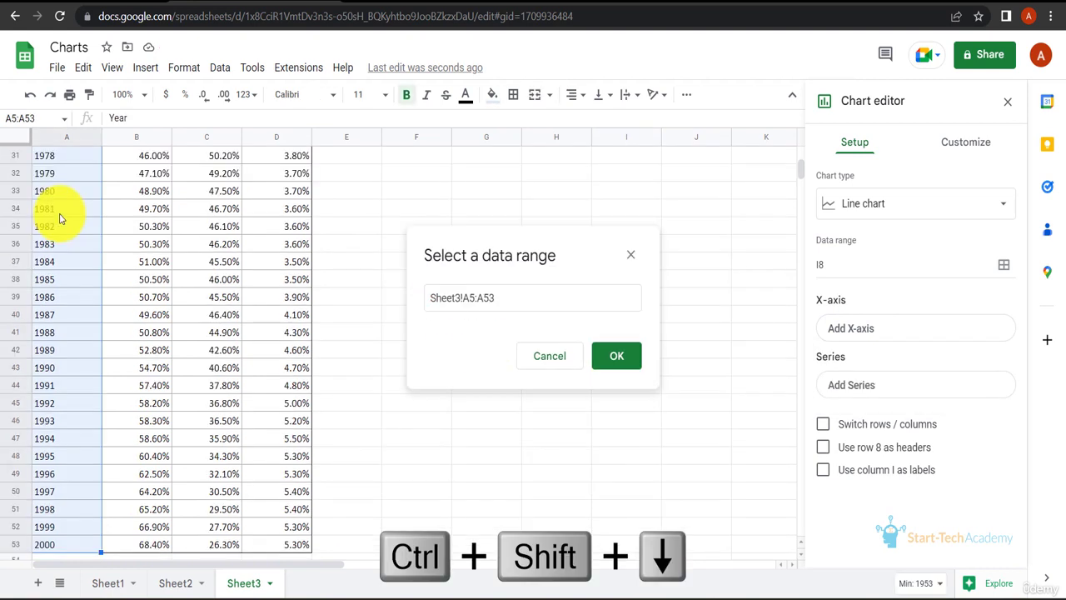
pyautogui.click(614, 357)
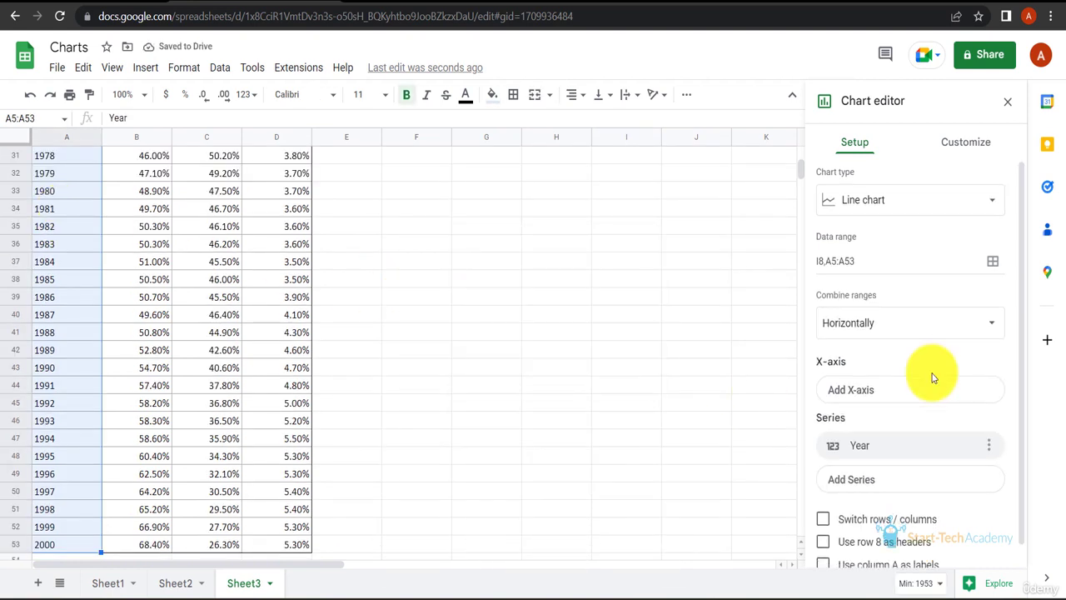
# Step: Add the Shirts column, range B5:B53, as a chart series
pyautogui.scroll(-1, 932, 375)
pyautogui.click(909, 461)
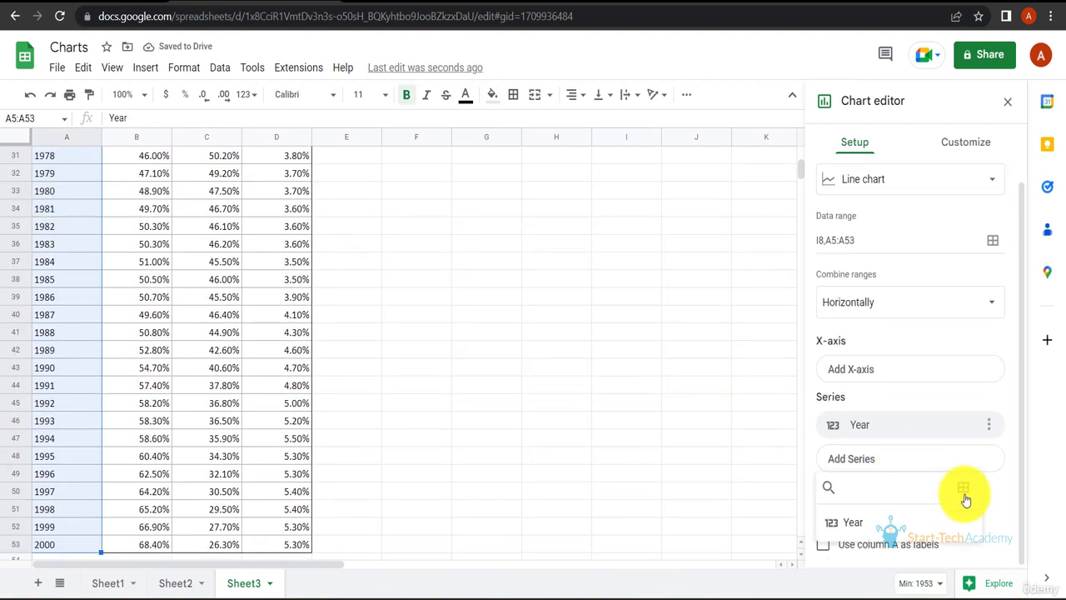
pyautogui.click(964, 495)
pyautogui.scroll(8, 131, 179)
pyautogui.click(154, 189)
pyautogui.hotkey('ctrl', 'shift', 'Down')
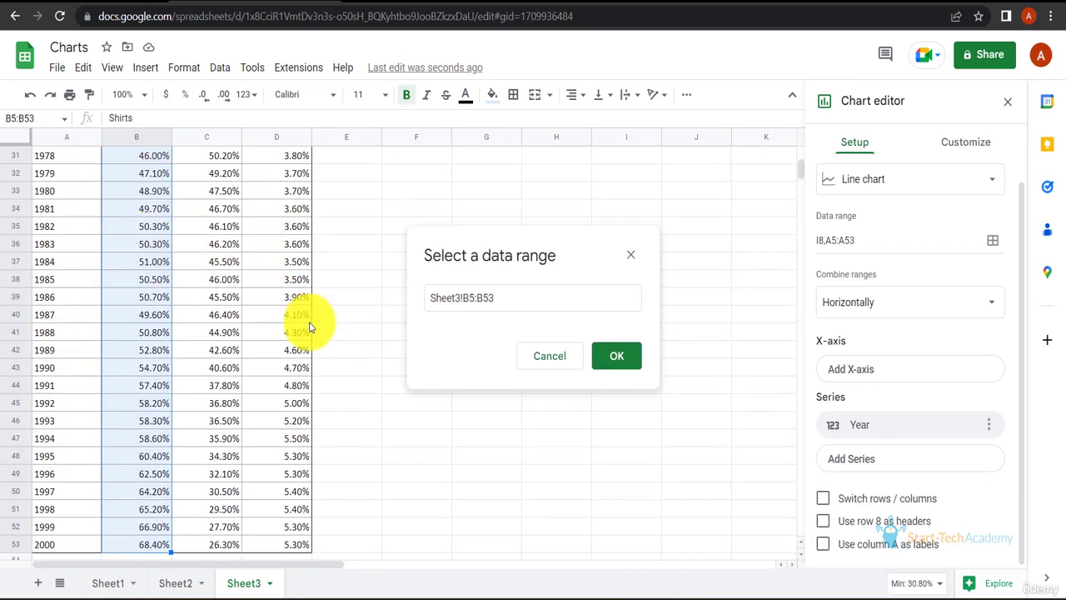
pyautogui.click(615, 353)
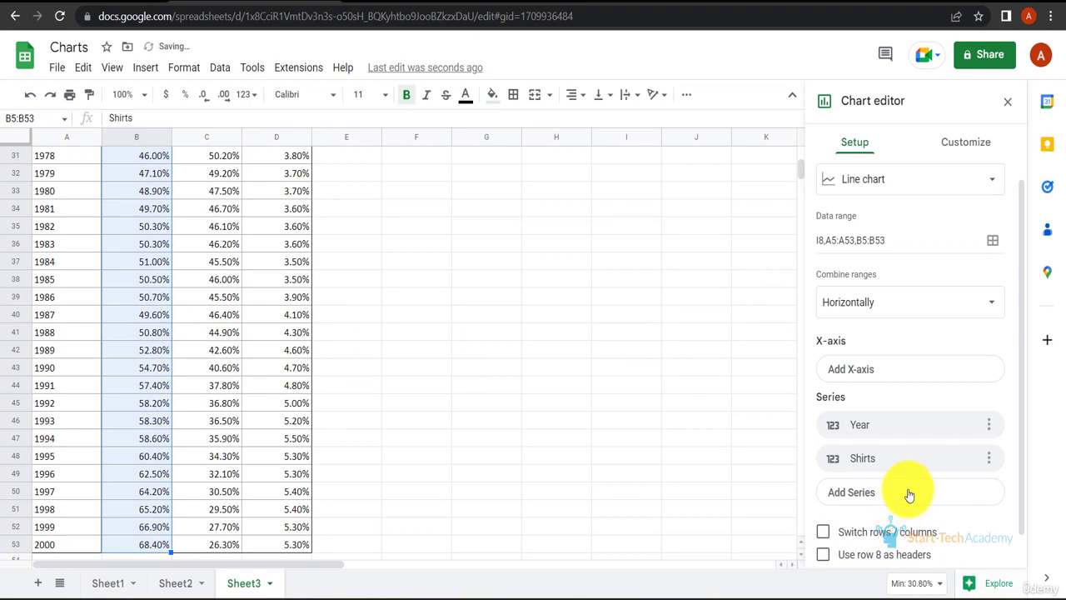
# Step: Add the Pants column, range C5:C53, as a chart series
pyautogui.click(909, 492)
pyautogui.click(955, 400)
pyautogui.click(229, 219)
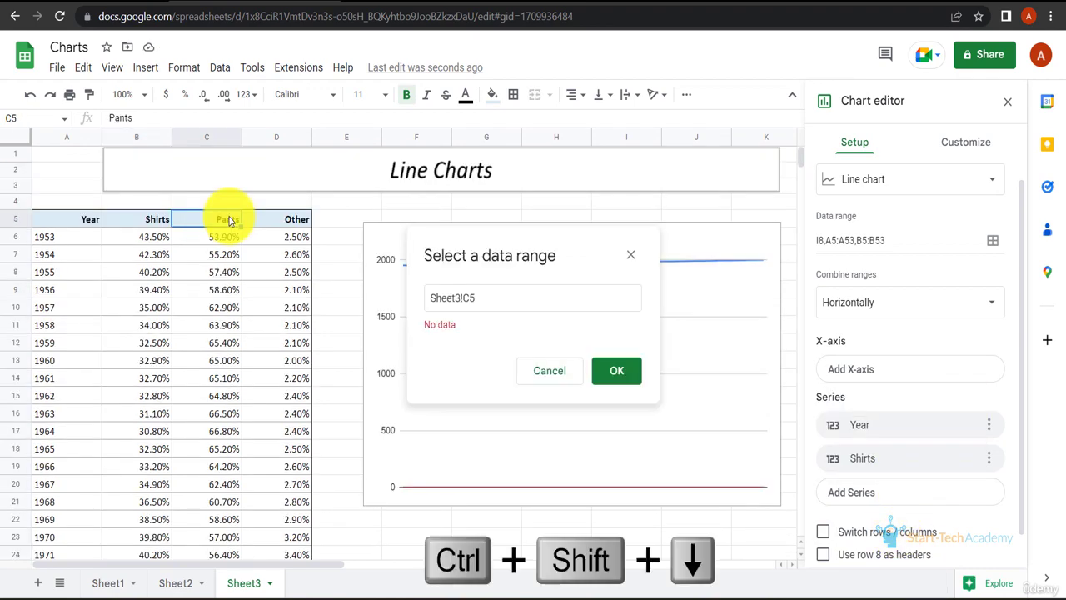
pyautogui.hotkey('ctrl', 'shift', 'Down')
pyautogui.click(620, 357)
# Step: Add the Other column, range D5:D53, as a chart series
pyautogui.click(887, 527)
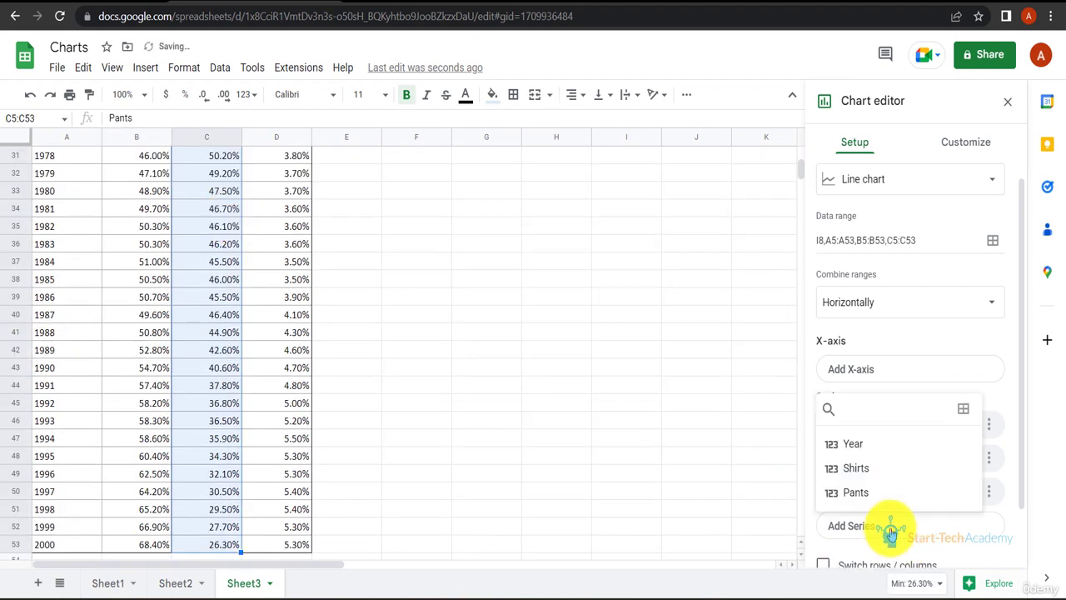
pyautogui.click(963, 408)
pyautogui.click(296, 223)
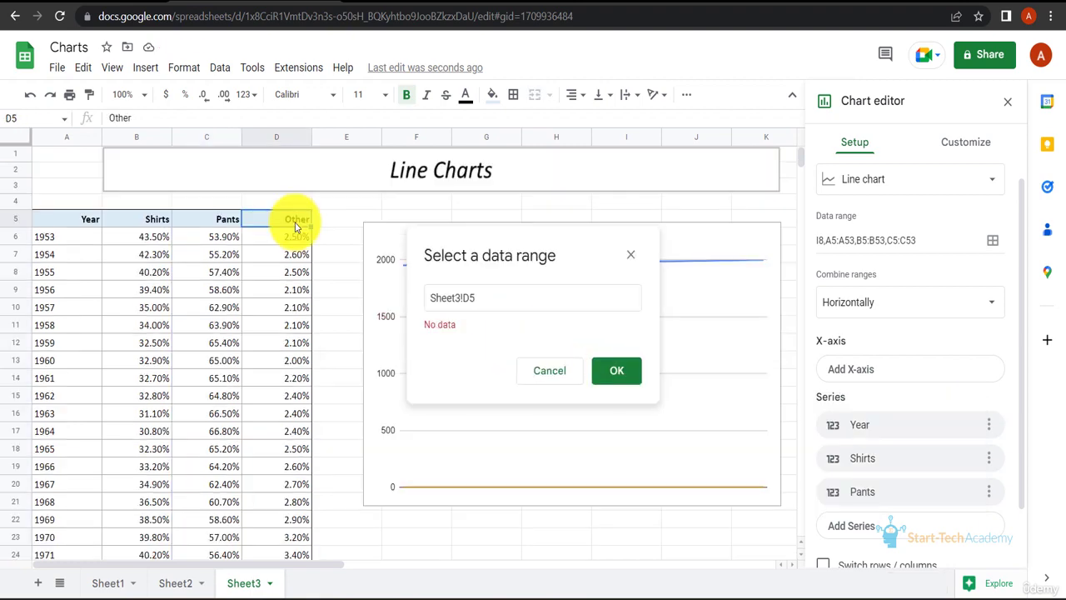
pyautogui.hotkey('ctrl', 'shift', 'Down')
pyautogui.click(603, 350)
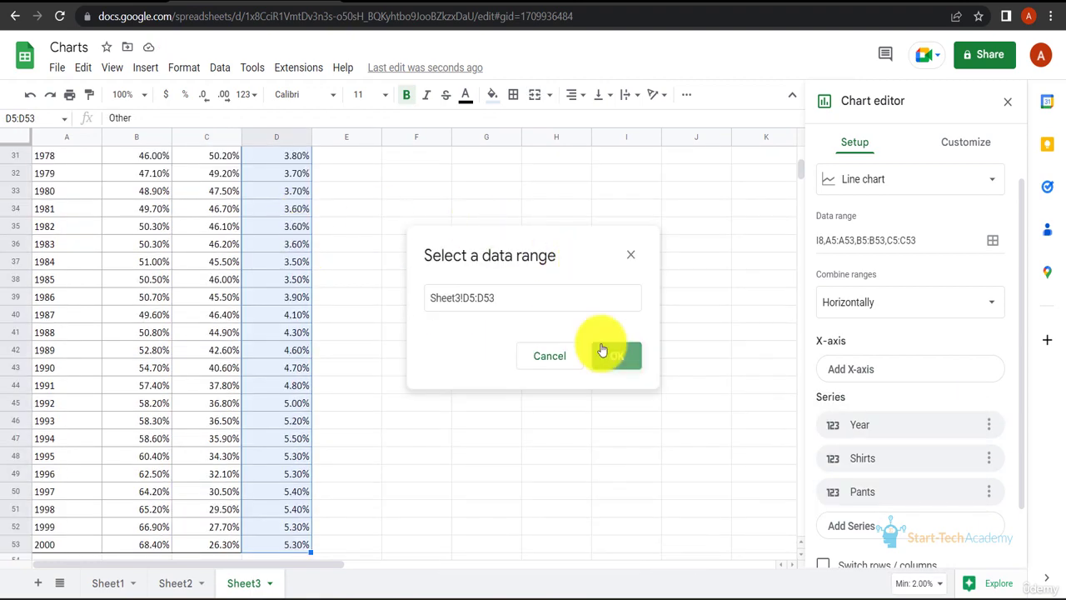
# Step: Make the chart use column A as labels and row 8 as headers
pyautogui.scroll(-1, 877, 310)
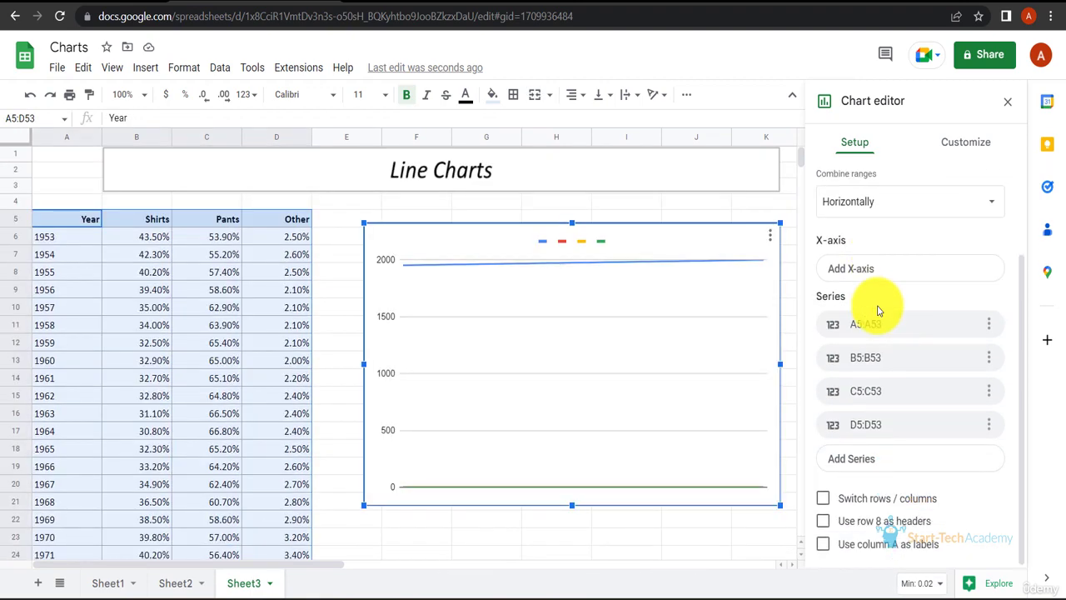
pyautogui.click(824, 546)
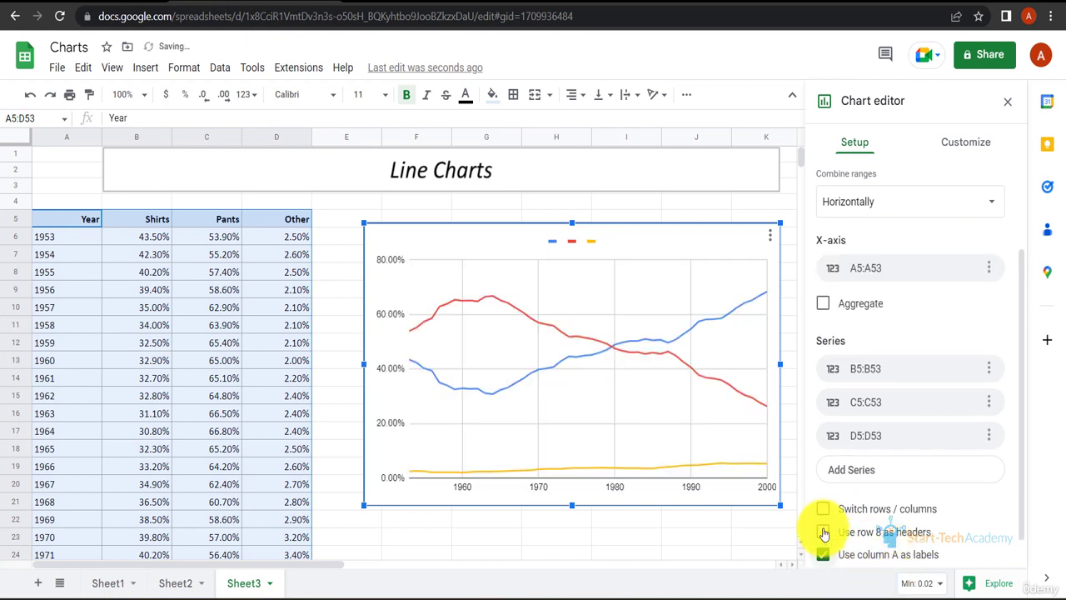
pyautogui.click(823, 531)
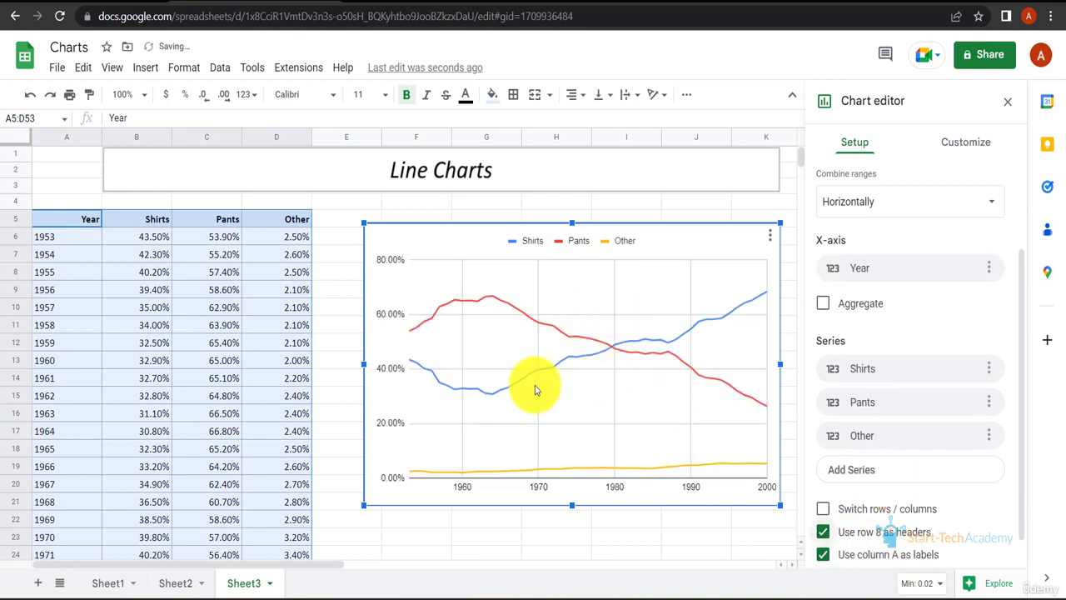
# Step: Close the chart editor and shrink the chart slightly from its upper-left corner
pyautogui.click(348, 273)
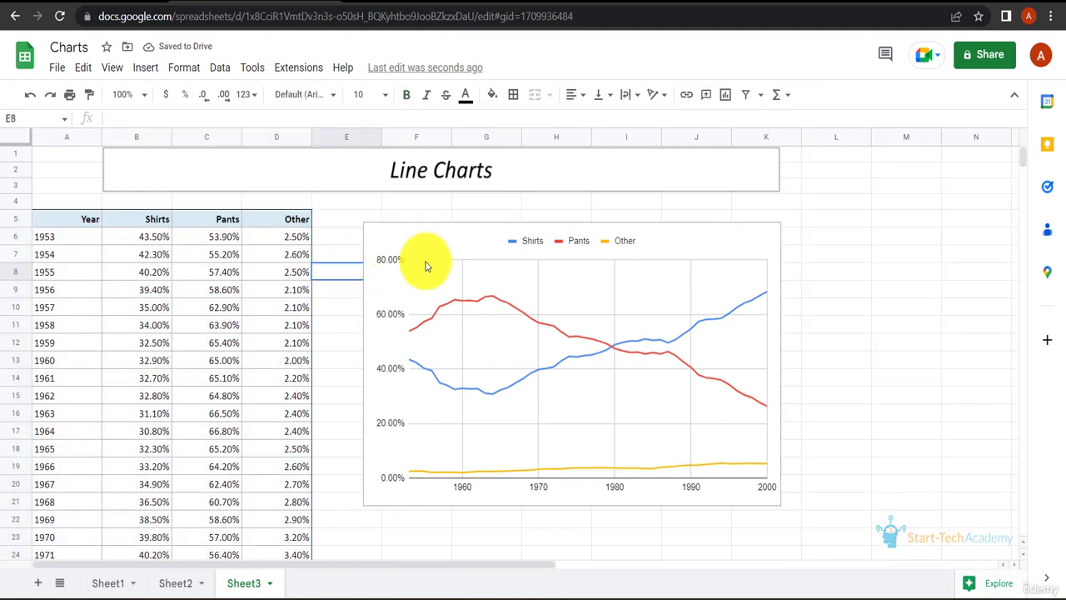
pyautogui.click(384, 246)
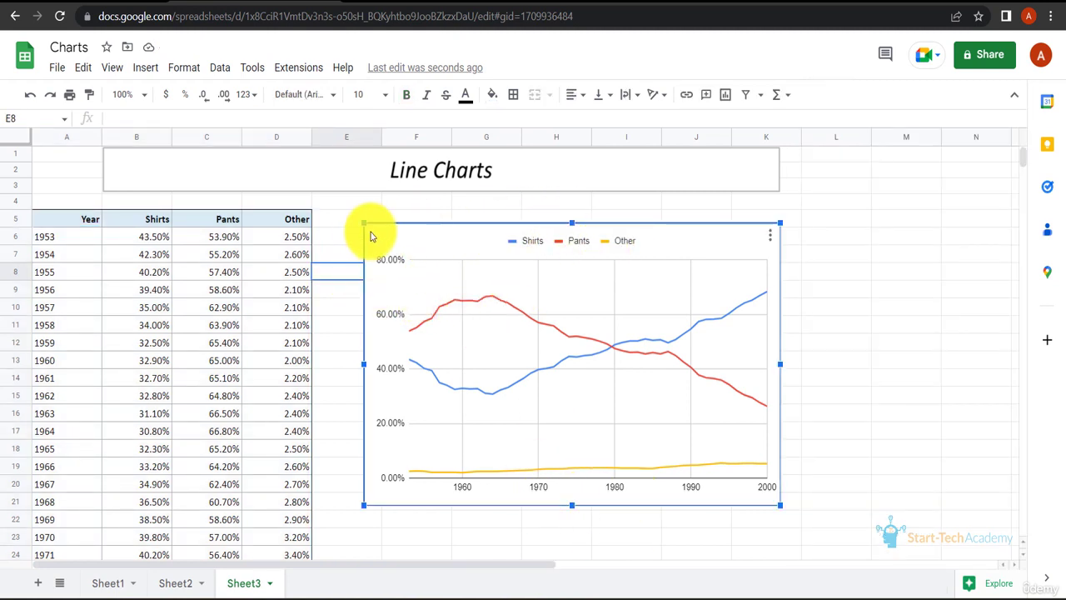
pyautogui.moveTo(364, 223); pyautogui.dragTo(379, 243)
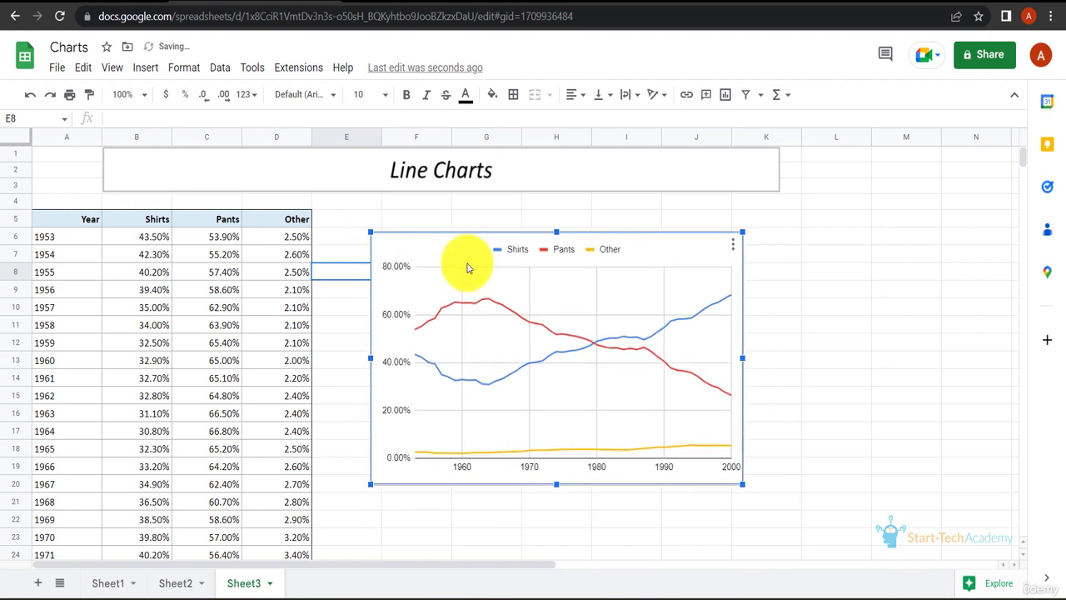
# Step: Open the chart for editing and set its subtitle to "Sales"
pyautogui.doubleClick(548, 309)
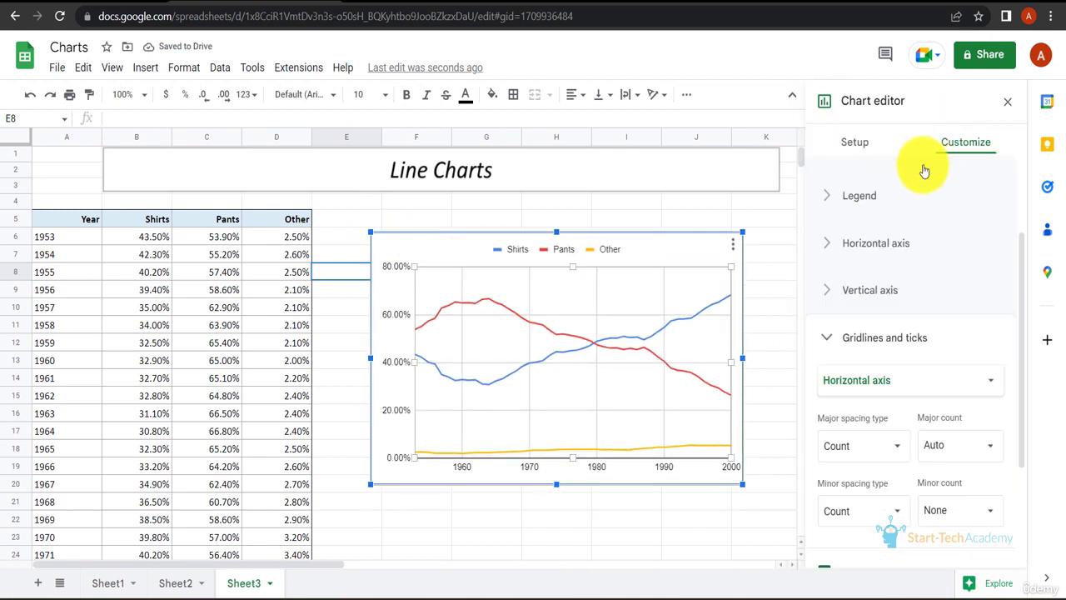
pyautogui.scroll(2, 875, 208)
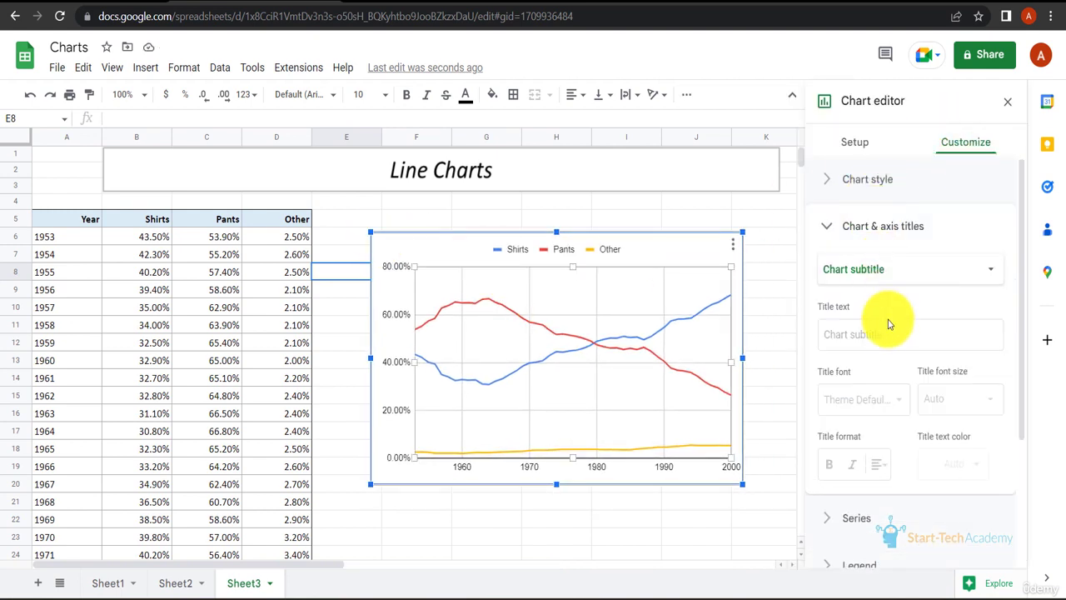
pyautogui.click(885, 329)
pyautogui.write('Sales')
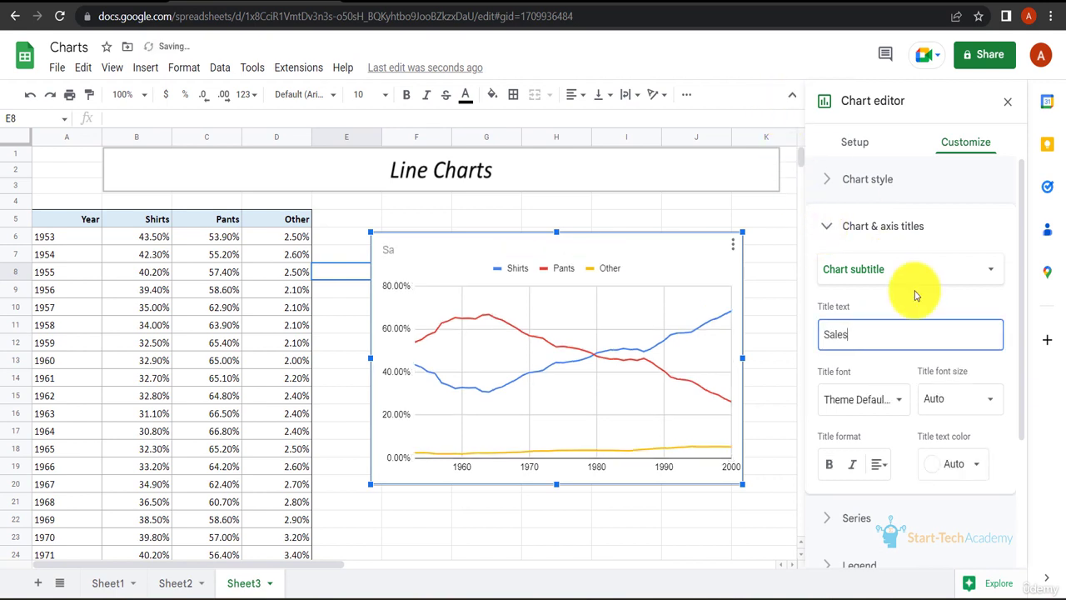
# Step: Set the chart's horizontal axis title to "Years"
pyautogui.click(907, 268)
pyautogui.click(891, 300)
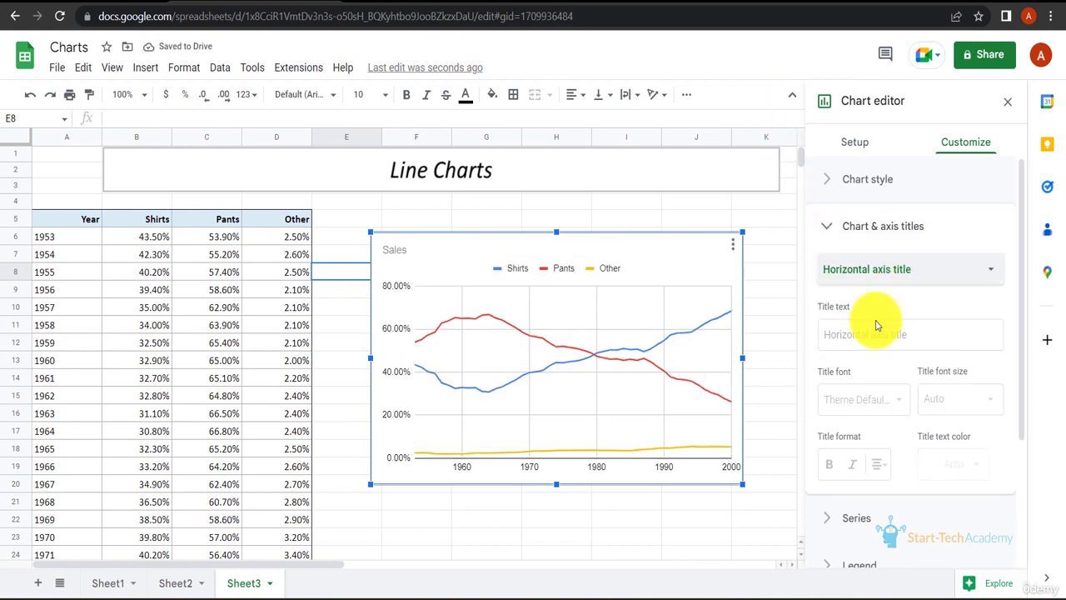
pyautogui.click(875, 335)
pyautogui.write('Years')
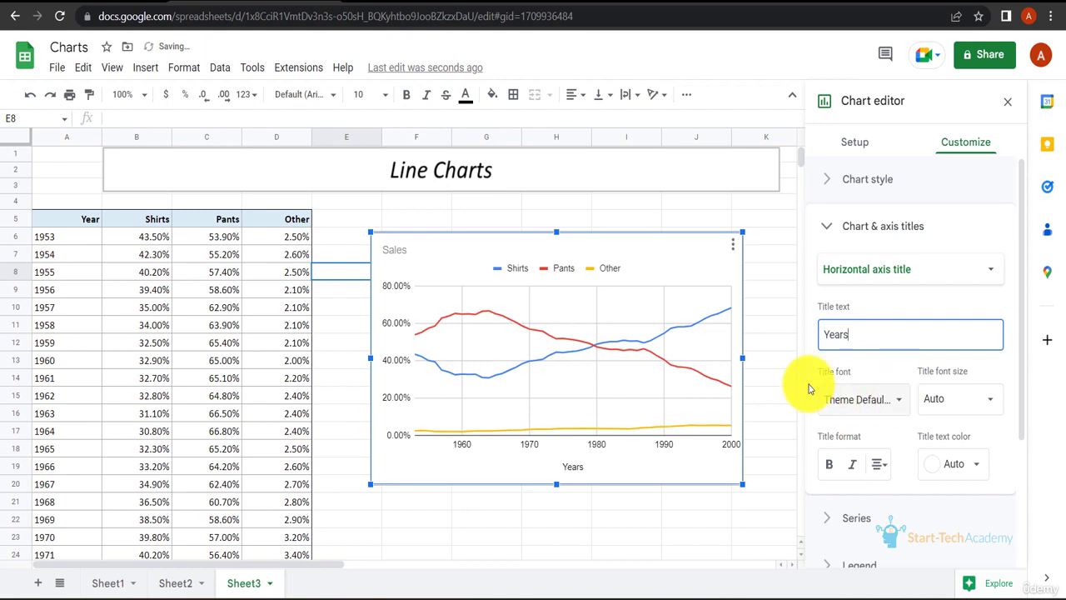
# Step: Set the point size of all chart series to 7px
pyautogui.click(856, 140)
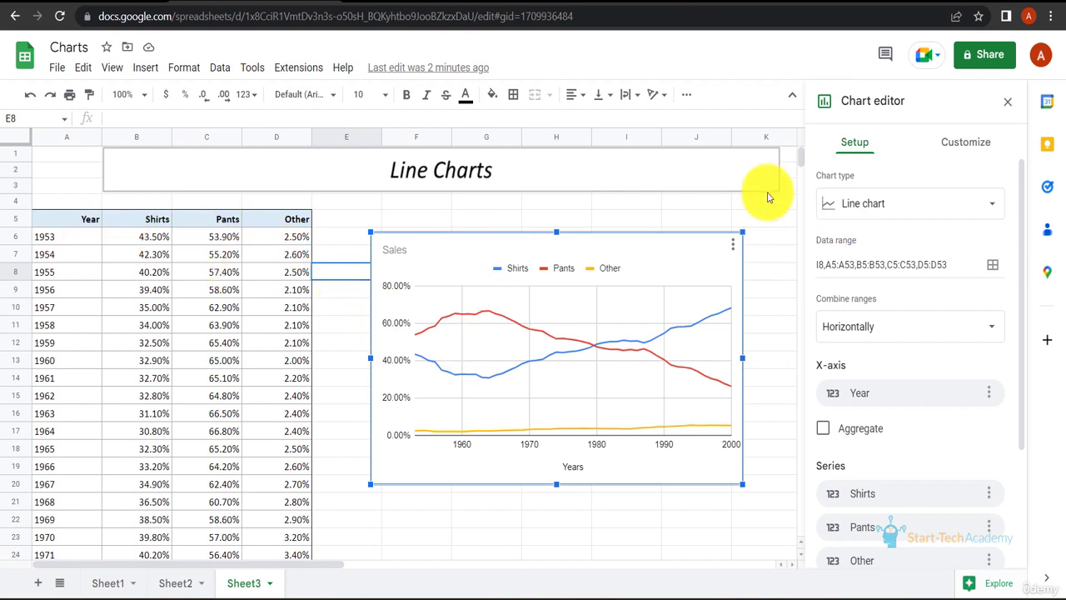
pyautogui.click(964, 142)
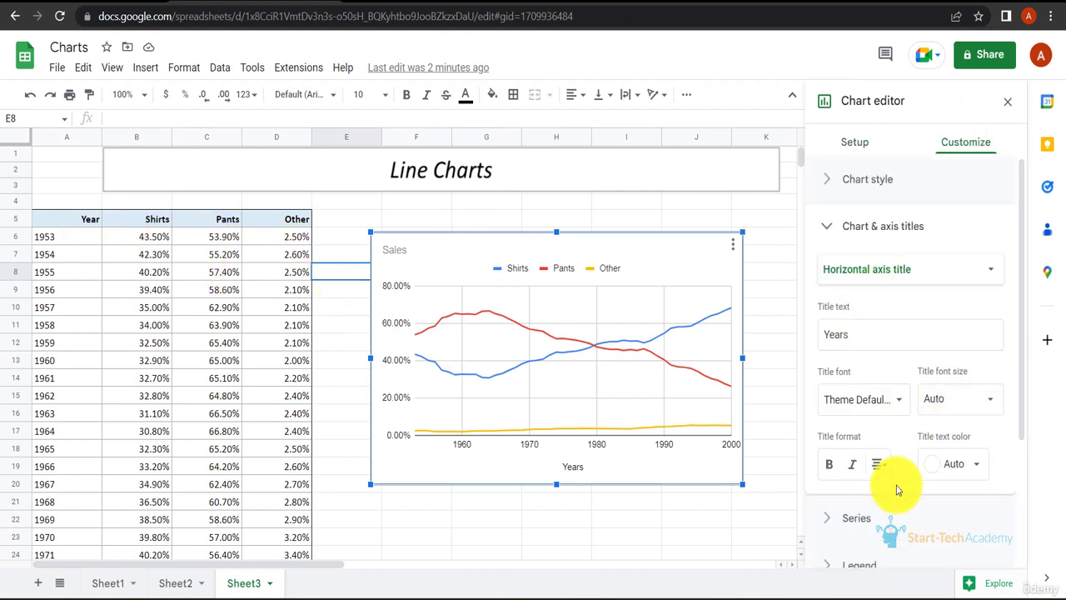
pyautogui.click(858, 518)
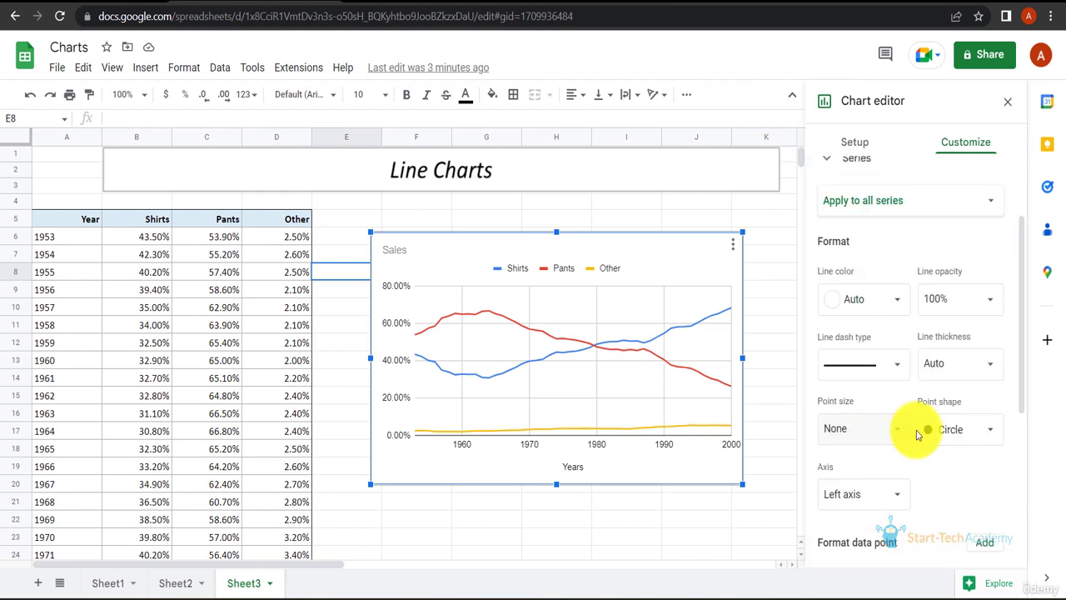
pyautogui.click(898, 430)
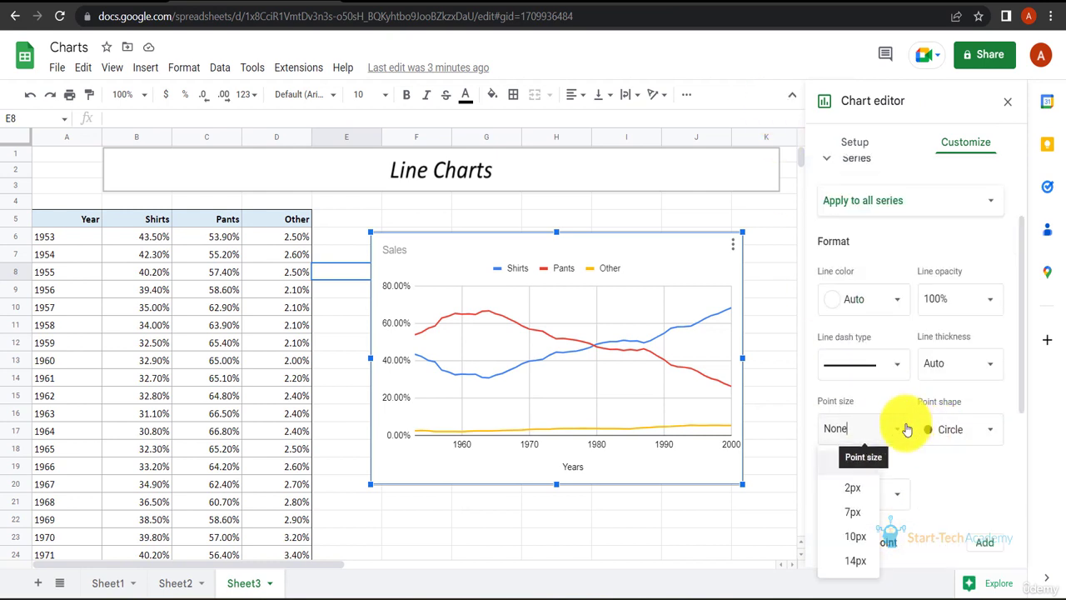
pyautogui.click(849, 515)
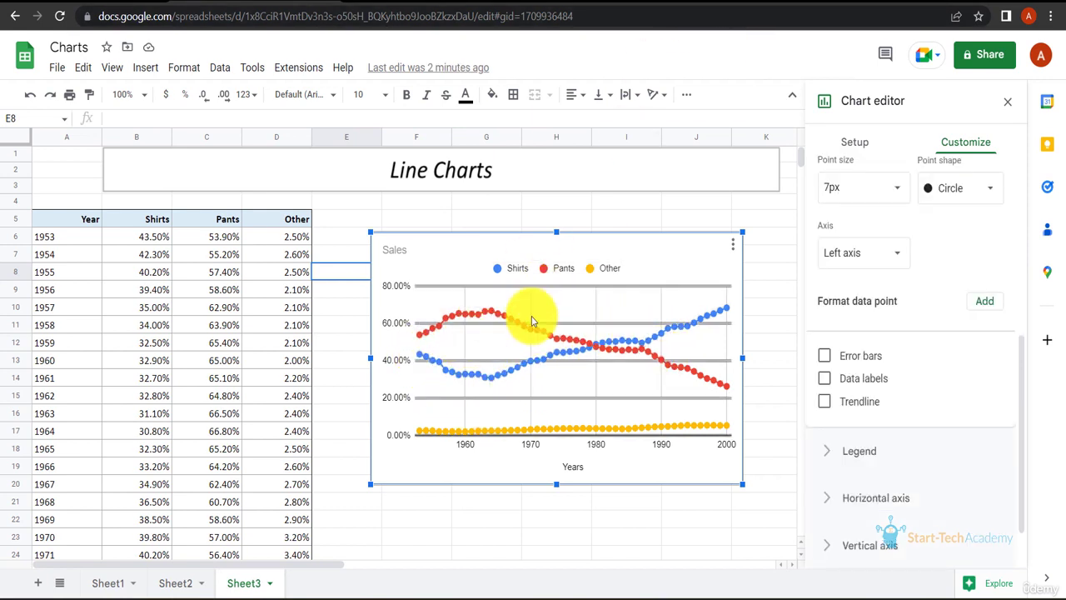
pyautogui.click(824, 378)
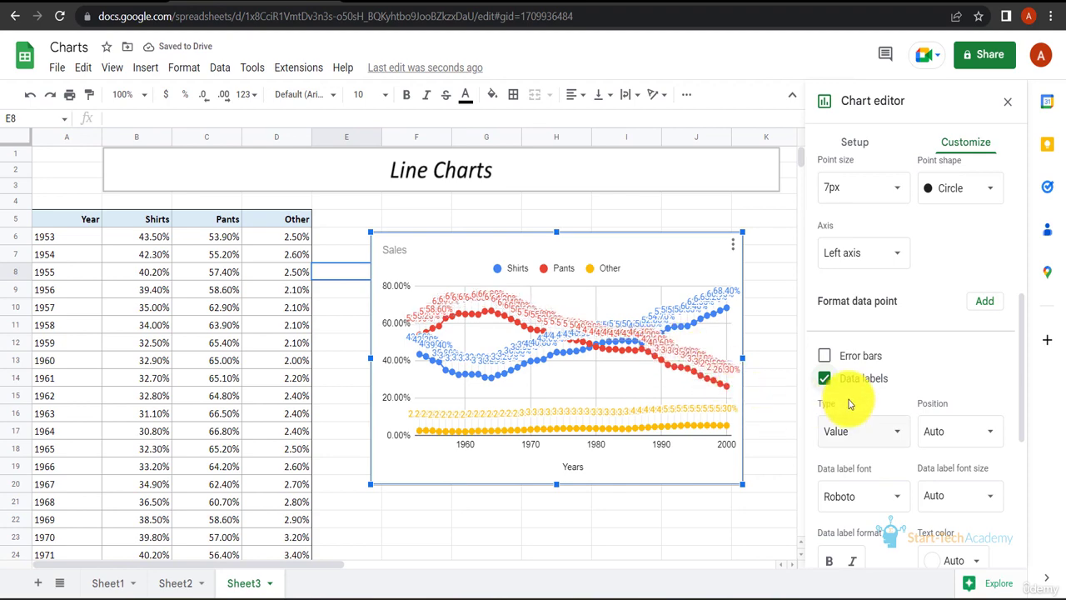
pyautogui.scroll(1, 908, 450)
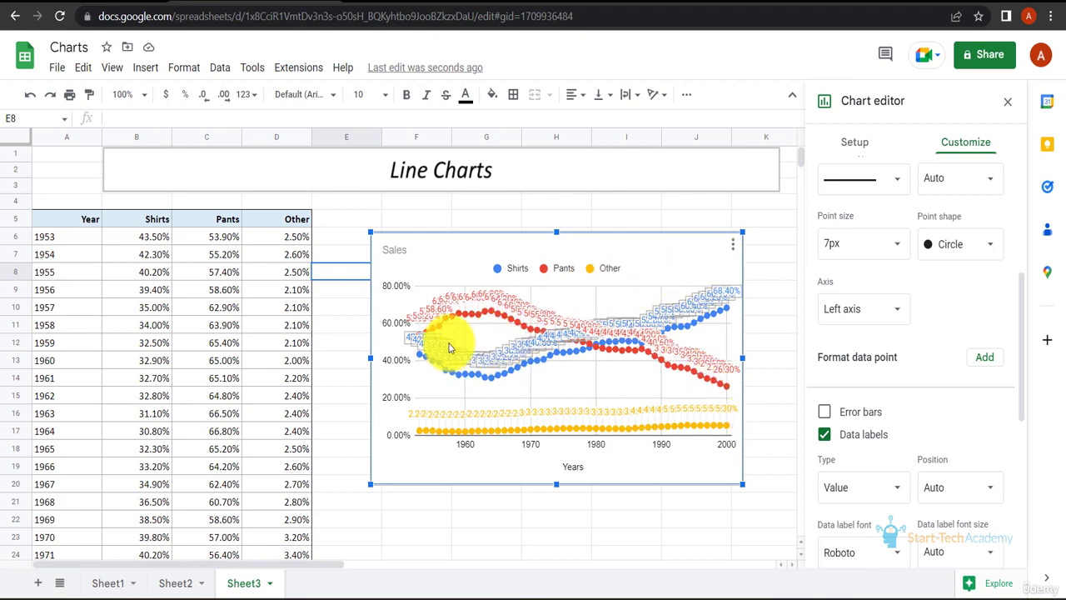
pyautogui.click(824, 436)
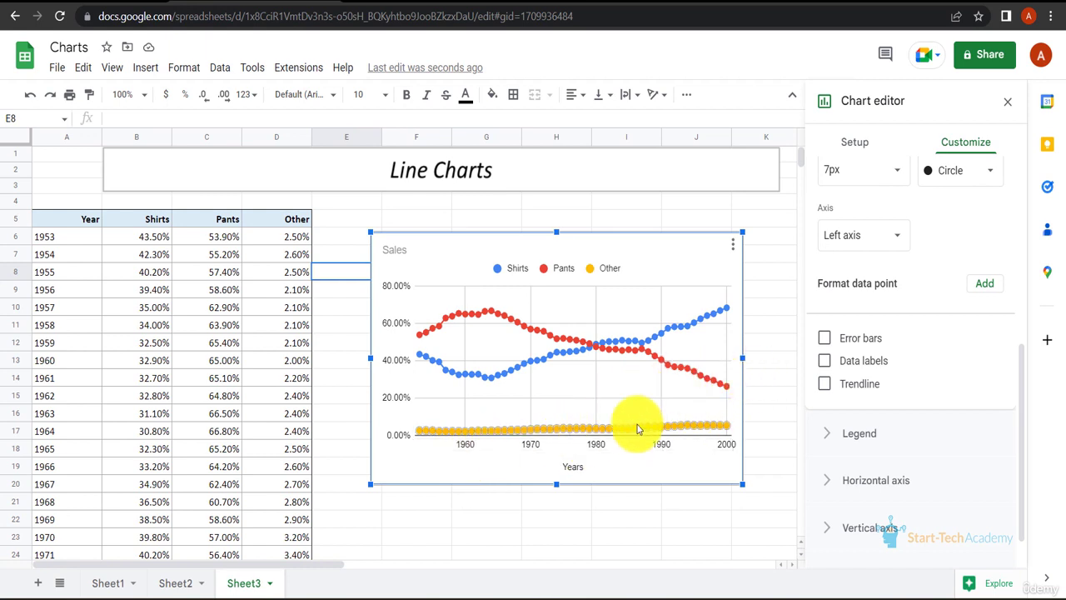
# Step: Set the horizontal axis major gridline spacing to Step with a major step of 5, and close the chart editor
pyautogui.scroll(-1, 866, 482)
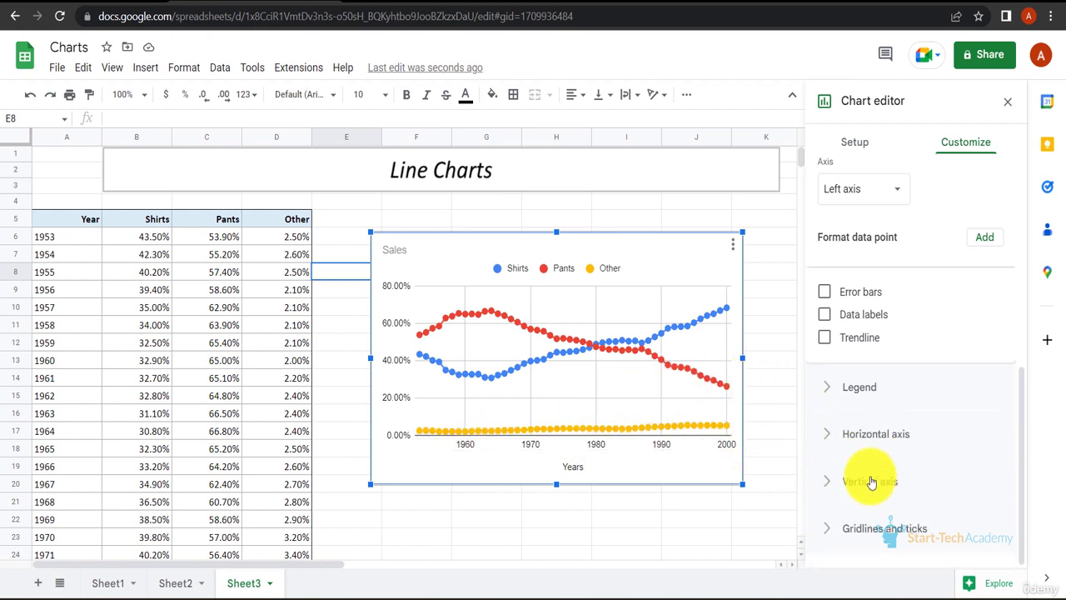
pyautogui.click(841, 538)
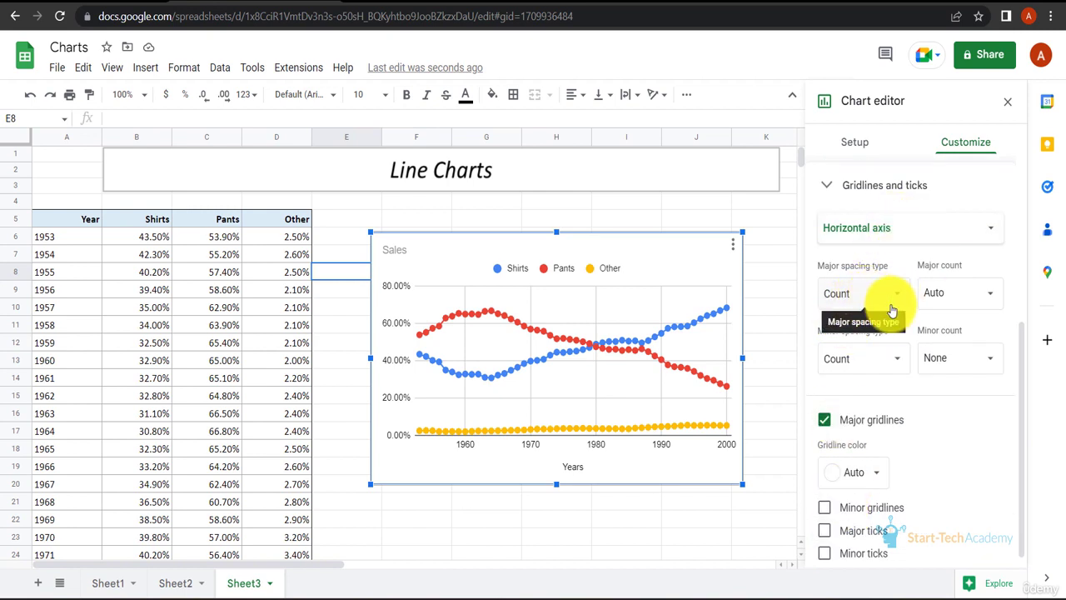
pyautogui.click(898, 298)
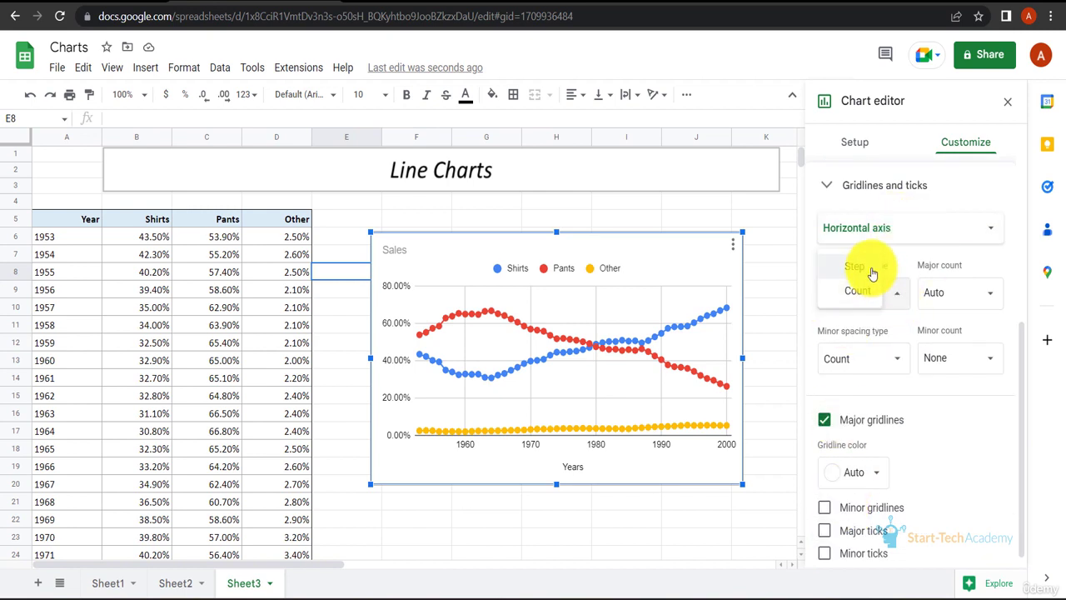
pyautogui.click(866, 268)
pyautogui.click(941, 293)
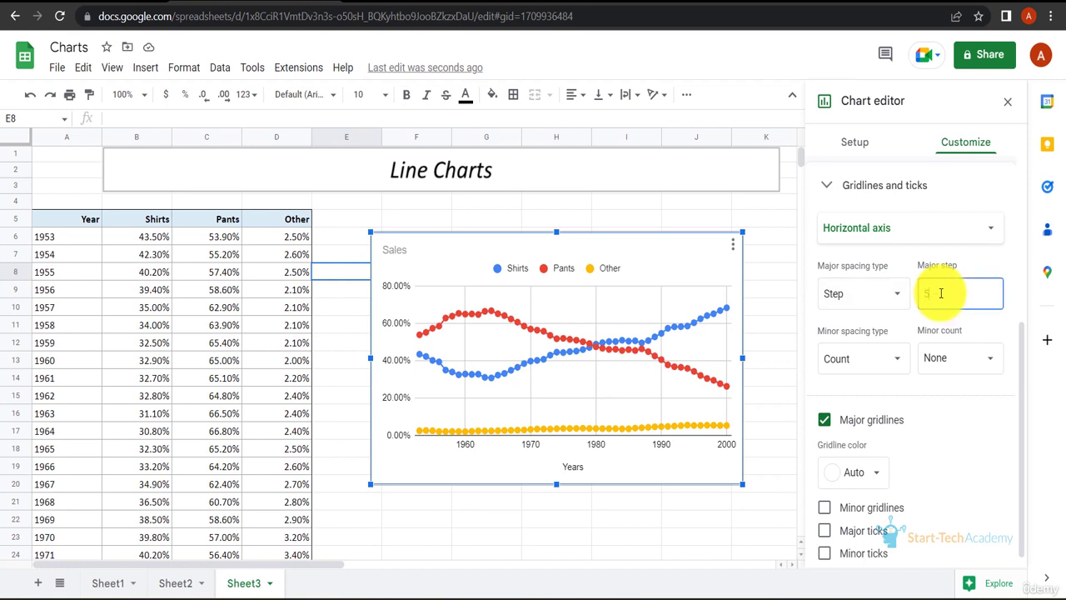
pyautogui.write('5')
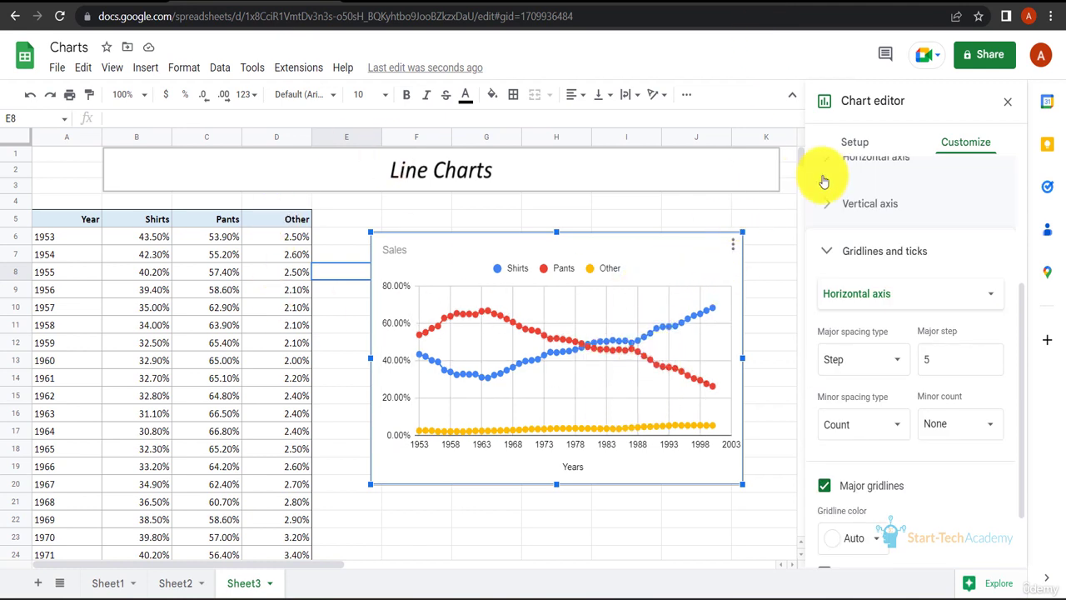
pyautogui.click(1008, 104)
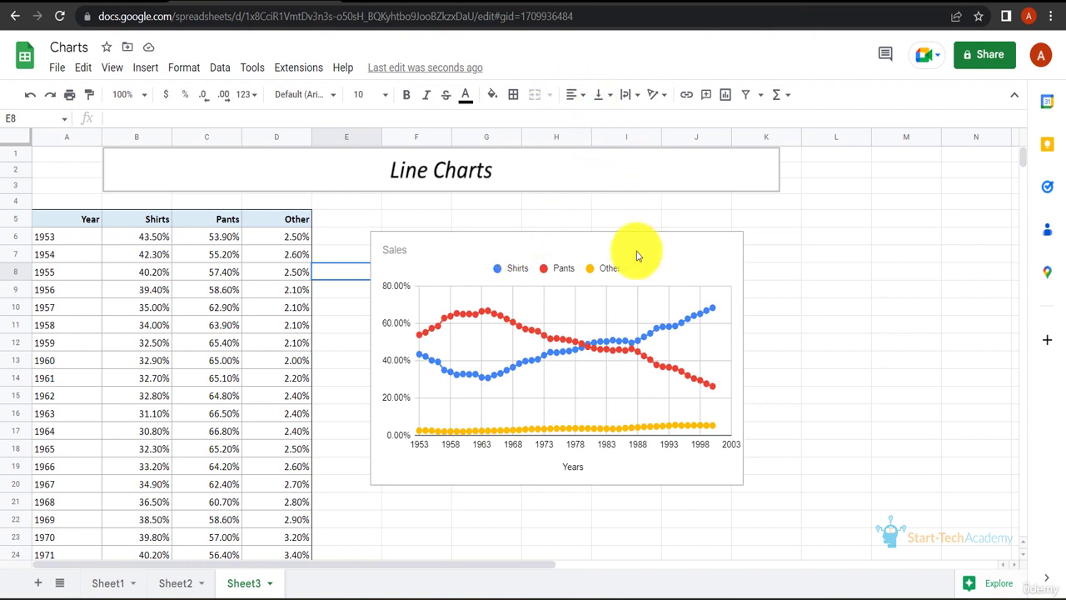
pyautogui.click(935, 221)
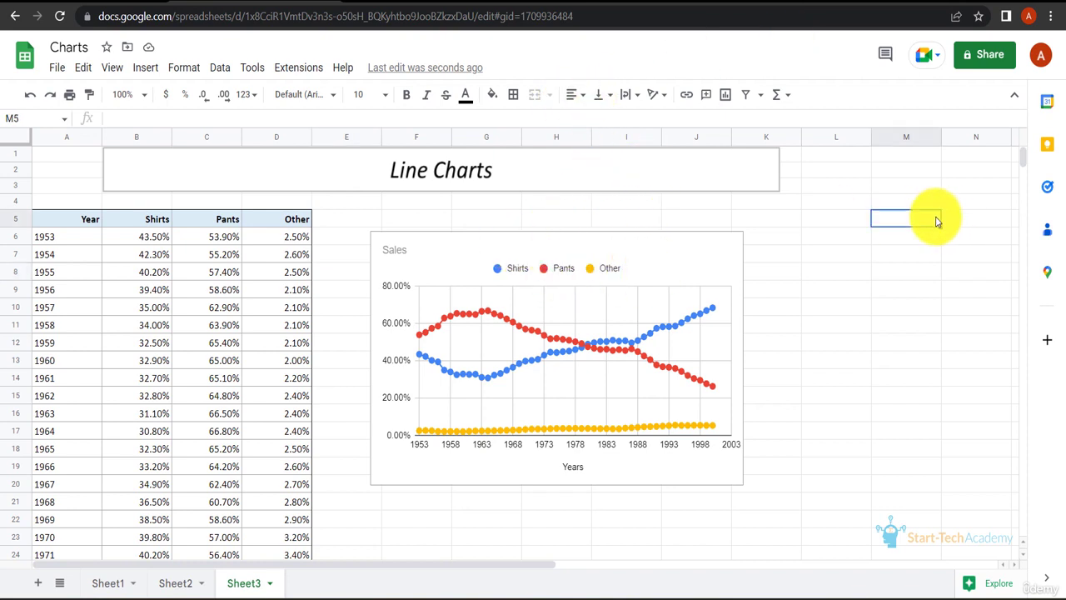